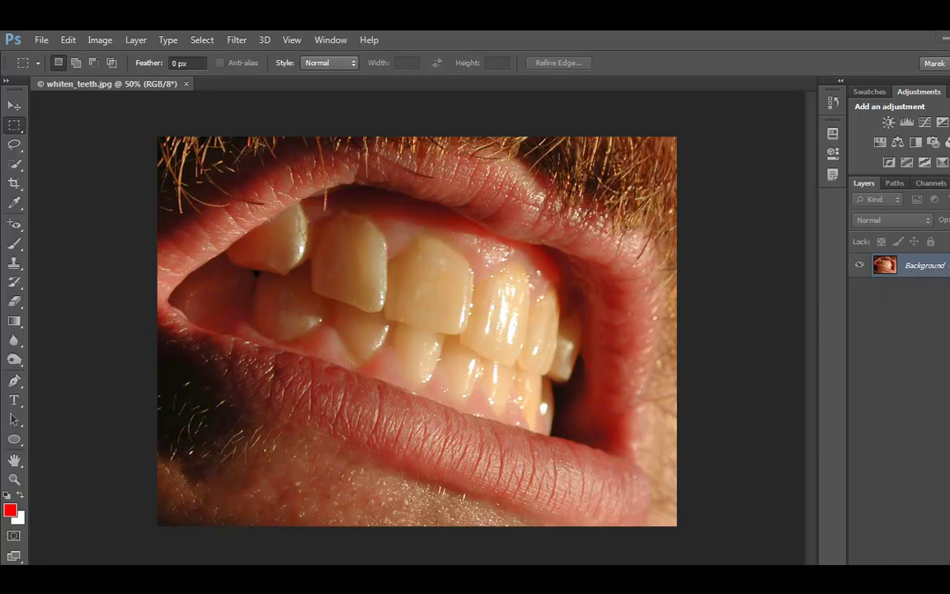
# - Duplicate the Background layer of whiten_teeth.jpg into a Background copy layer
pyautogui.hotkey('ctrl', 'j')
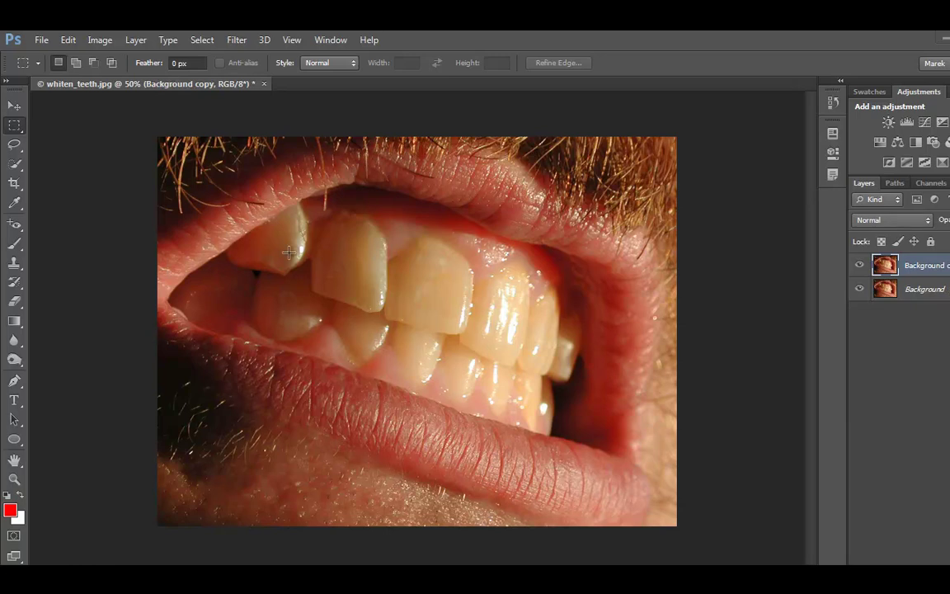
# - Select the upper and lower teeth with the Quick Selection tool at brush size 20
pyautogui.click(19, 163)
pyautogui.click(106, 164)
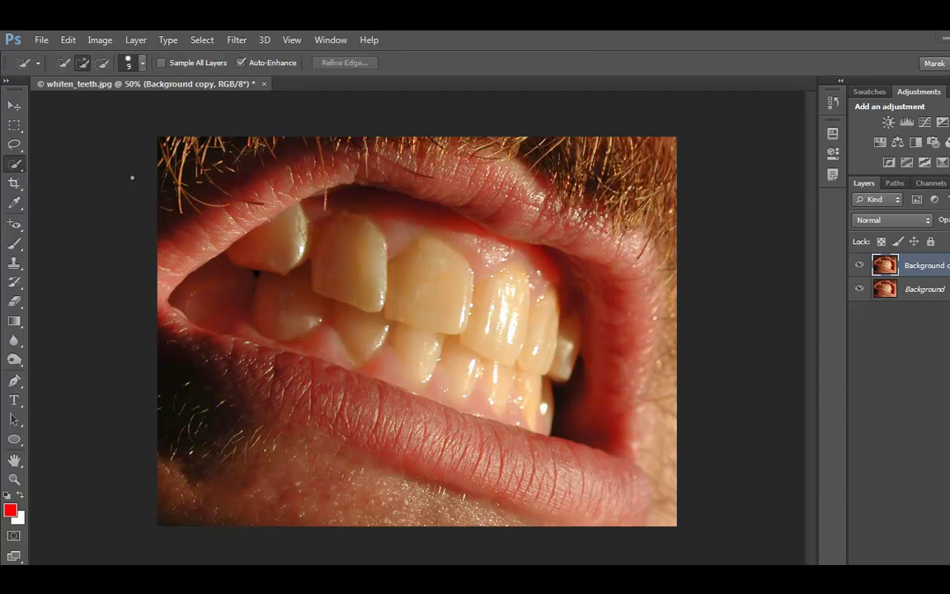
pyautogui.click(287, 236)
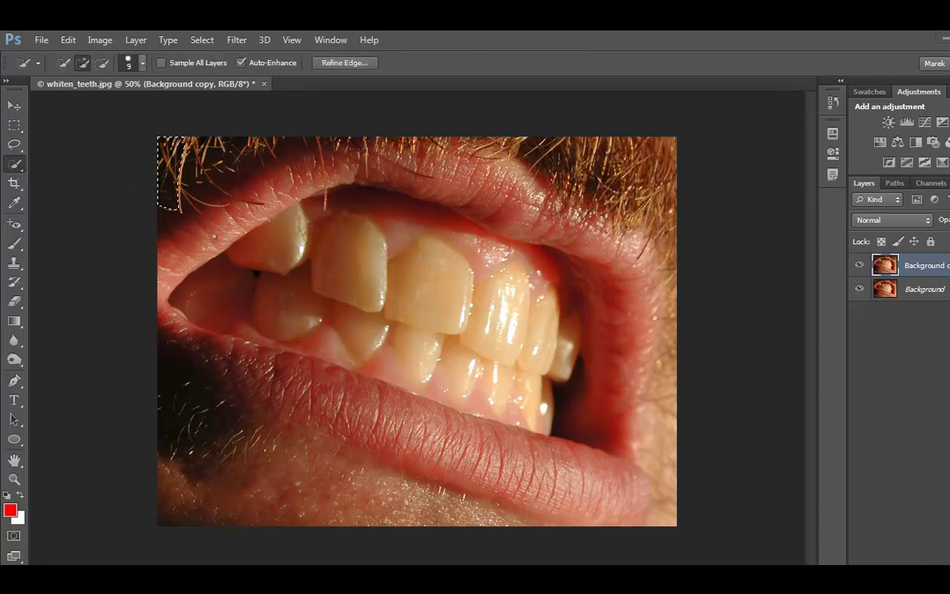
pyautogui.hotkey('ctrl', 'd')
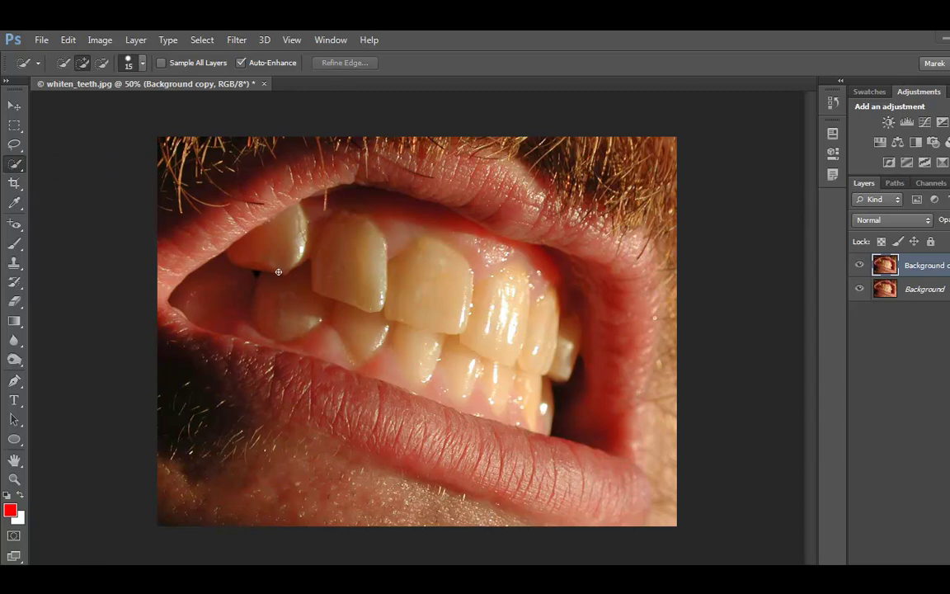
pyautogui.press('[')
pyautogui.moveTo(322, 219)
pyautogui.mouseDown()
pyautogui.moveTo(338, 247)
pyautogui.moveTo(403, 284)
pyautogui.moveTo(440, 285)
pyautogui.moveTo(446, 275)
pyautogui.mouseUp()
pyautogui.moveTo(478, 308)
pyautogui.mouseDown()
pyautogui.moveTo(538, 340)
pyautogui.moveTo(565, 363)
pyautogui.mouseUp()
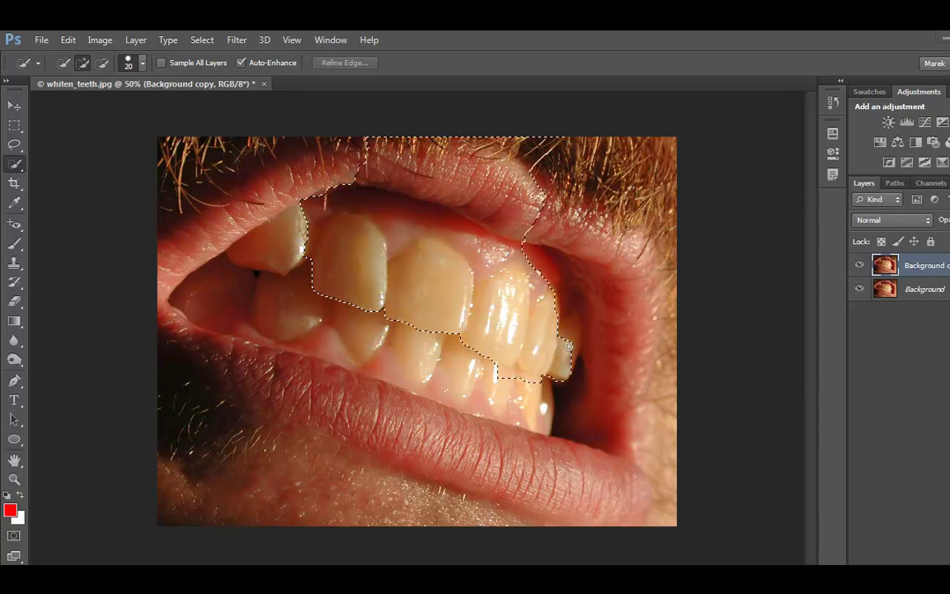
pyautogui.moveTo(460, 333)
pyautogui.mouseDown()
pyautogui.moveTo(409, 334)
pyautogui.moveTo(286, 290)
pyautogui.moveTo(265, 298)
pyautogui.moveTo(272, 294)
pyautogui.mouseUp()
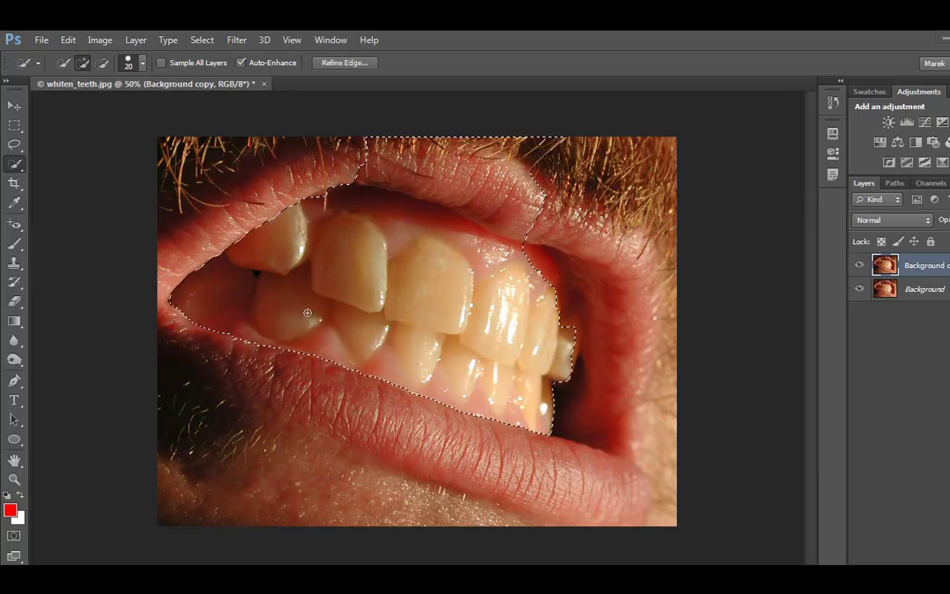
# - Subtract the upper lip, lower lip edge and small gum patches from the teeth selection
pyautogui.press('alt')
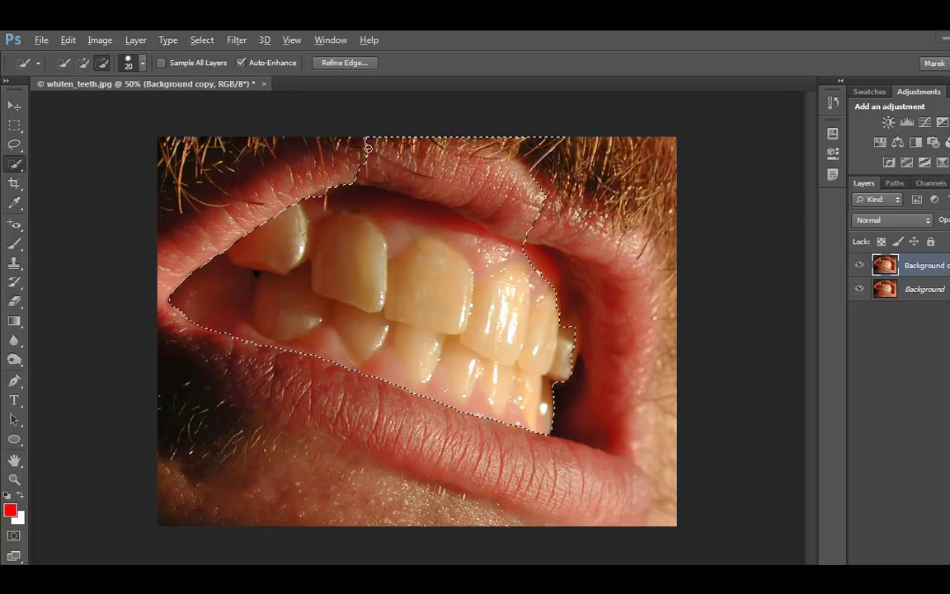
pyautogui.moveTo(359, 146)
pyautogui.mouseDown()
pyautogui.moveTo(454, 154)
pyautogui.moveTo(502, 185)
pyautogui.moveTo(495, 204)
pyautogui.moveTo(332, 184)
pyautogui.moveTo(407, 204)
pyautogui.moveTo(356, 201)
pyautogui.moveTo(397, 240)
pyautogui.moveTo(441, 235)
pyautogui.moveTo(500, 264)
pyautogui.moveTo(521, 261)
pyautogui.moveTo(483, 269)
pyautogui.moveTo(542, 262)
pyautogui.moveTo(538, 278)
pyautogui.moveTo(510, 276)
pyautogui.mouseUp()
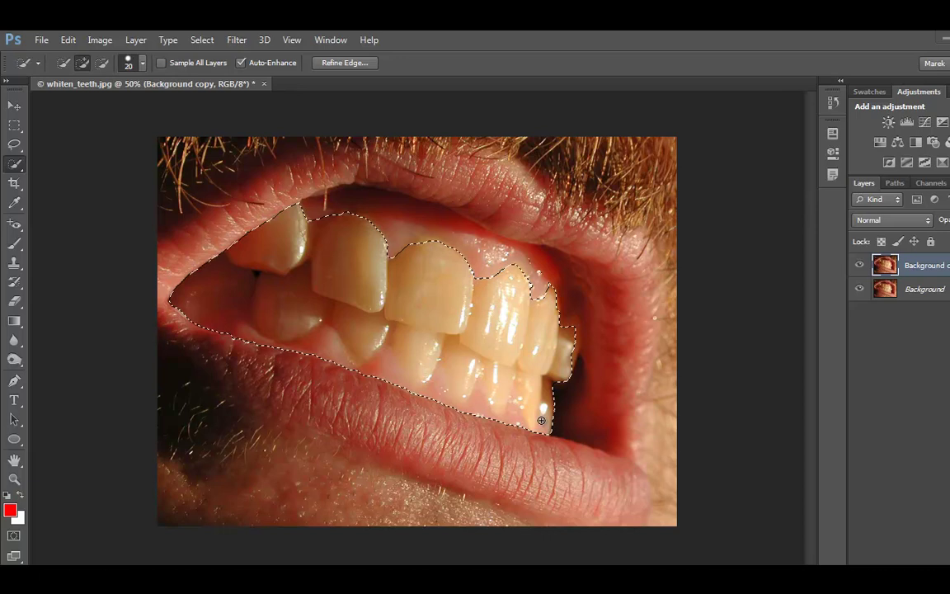
pyautogui.click(162, 139)
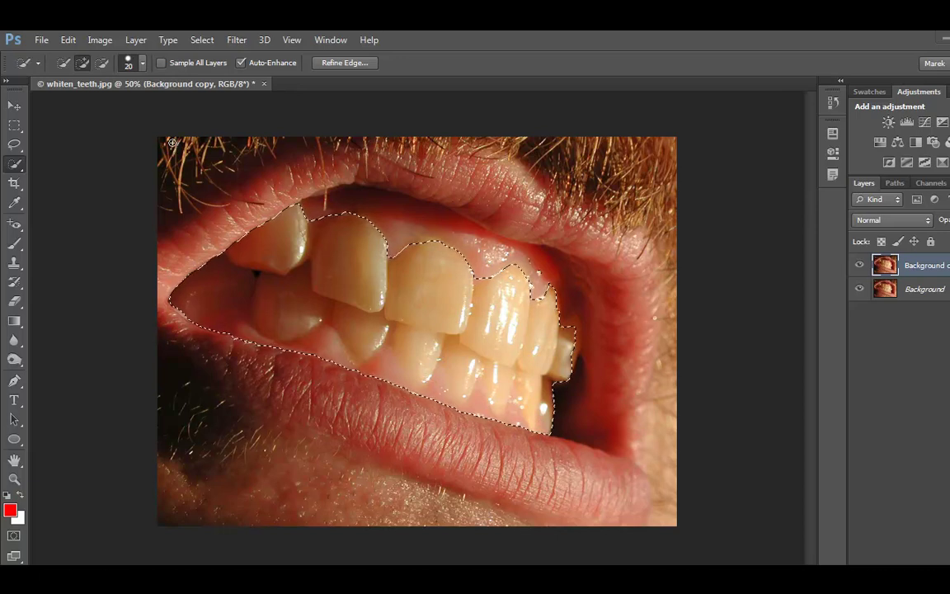
pyautogui.hotkey('ctrl', 'z')
pyautogui.keyDown('alt'); pyautogui.click(330, 342); pyautogui.keyUp('alt')
pyautogui.keyDown('alt'); pyautogui.click(393, 367); pyautogui.keyUp('alt')
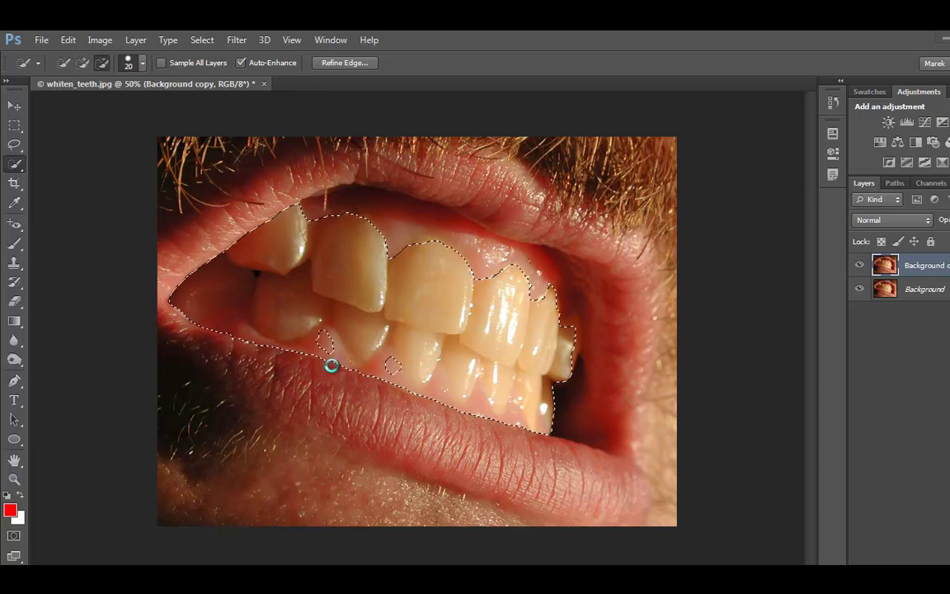
pyautogui.moveTo(310, 350)
pyautogui.mouseDown()
pyautogui.moveTo(349, 354)
pyautogui.moveTo(328, 340)
pyautogui.moveTo(342, 366)
pyautogui.moveTo(376, 391)
pyautogui.moveTo(384, 361)
pyautogui.moveTo(377, 377)
pyautogui.moveTo(397, 385)
pyautogui.moveTo(393, 372)
pyautogui.moveTo(449, 406)
pyautogui.moveTo(440, 383)
pyautogui.moveTo(461, 429)
pyautogui.moveTo(476, 405)
pyautogui.moveTo(513, 439)
pyautogui.moveTo(516, 412)
pyautogui.moveTo(525, 448)
pyautogui.moveTo(544, 445)
pyautogui.moveTo(542, 429)
pyautogui.moveTo(517, 436)
pyautogui.moveTo(512, 449)
pyautogui.moveTo(525, 393)
pyautogui.moveTo(538, 429)
pyautogui.mouseUp()
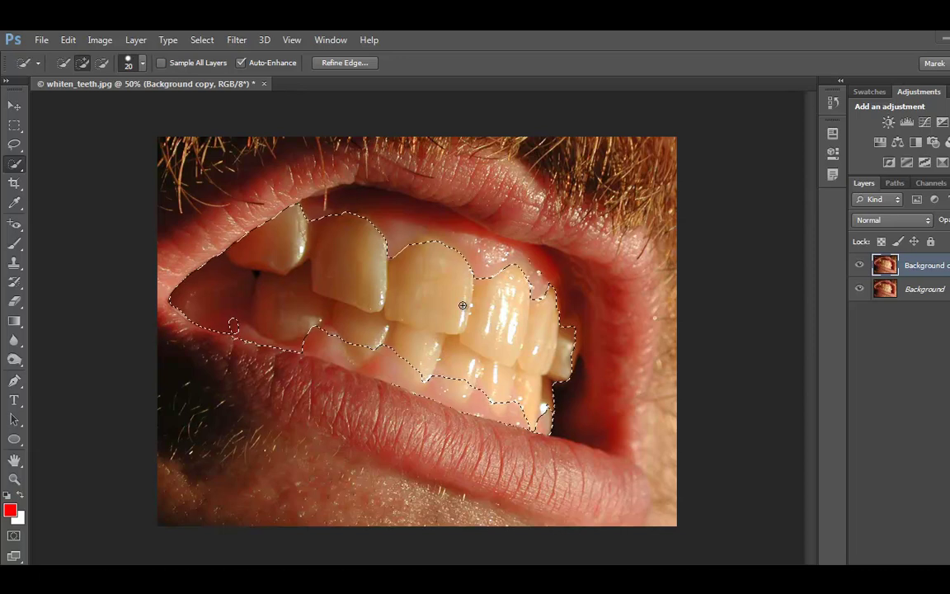
# - Add the missed lower tooth edges to the selection with the freehand Lasso
pyautogui.click(17, 145)
pyautogui.click(56, 137)
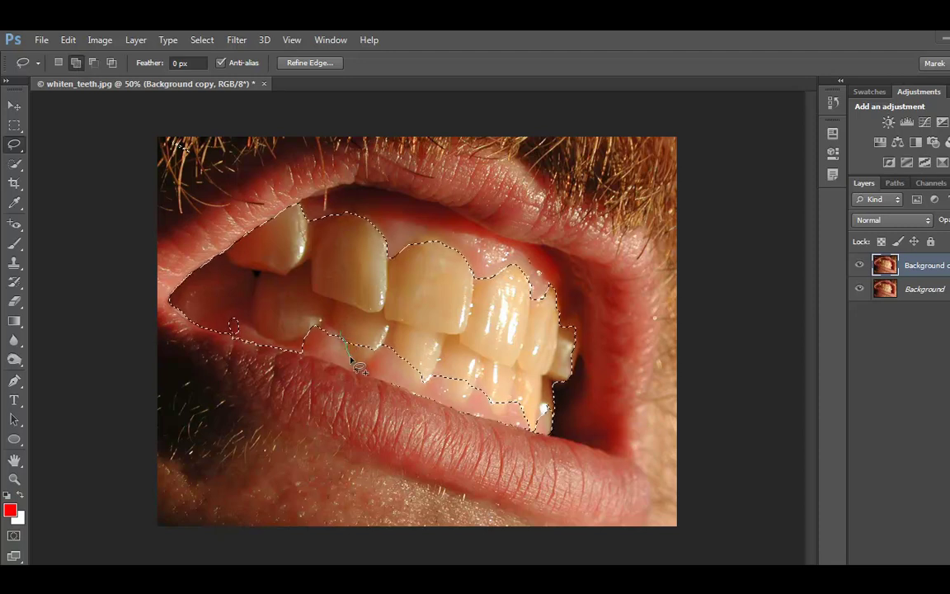
pyautogui.moveTo(380, 341); pyautogui.dragTo(386, 342)
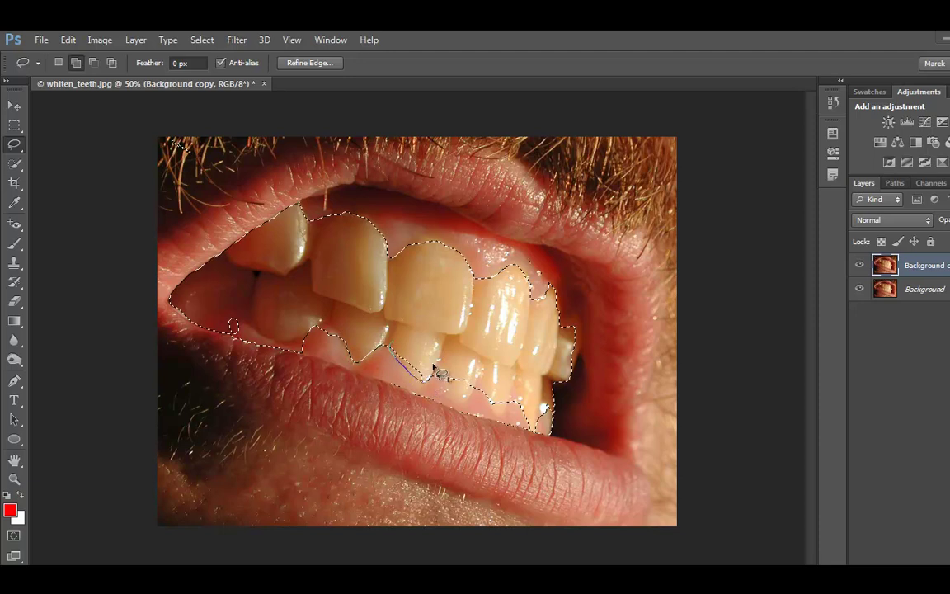
pyautogui.moveTo(432, 366); pyautogui.dragTo(437, 370)
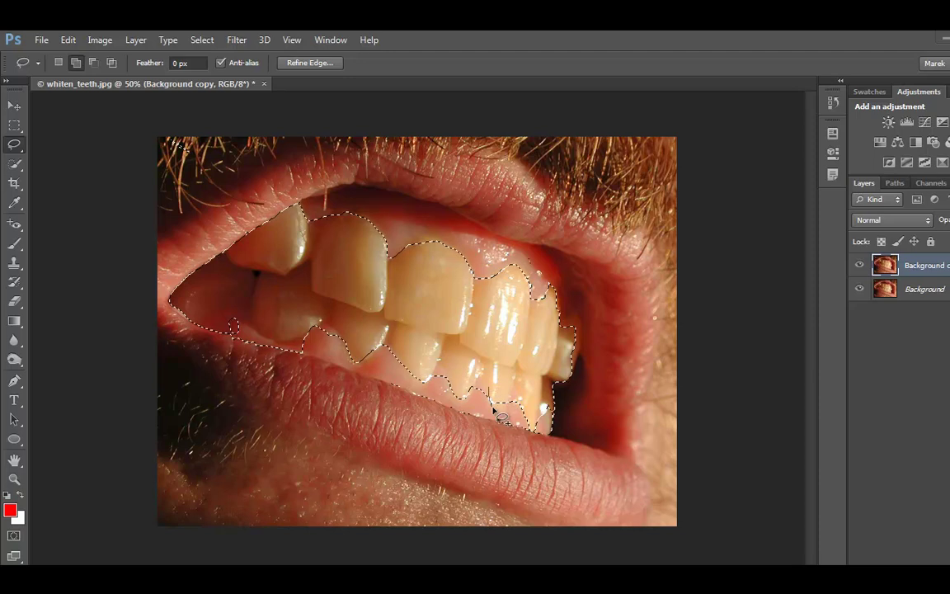
pyautogui.moveTo(512, 406); pyautogui.dragTo(518, 400)
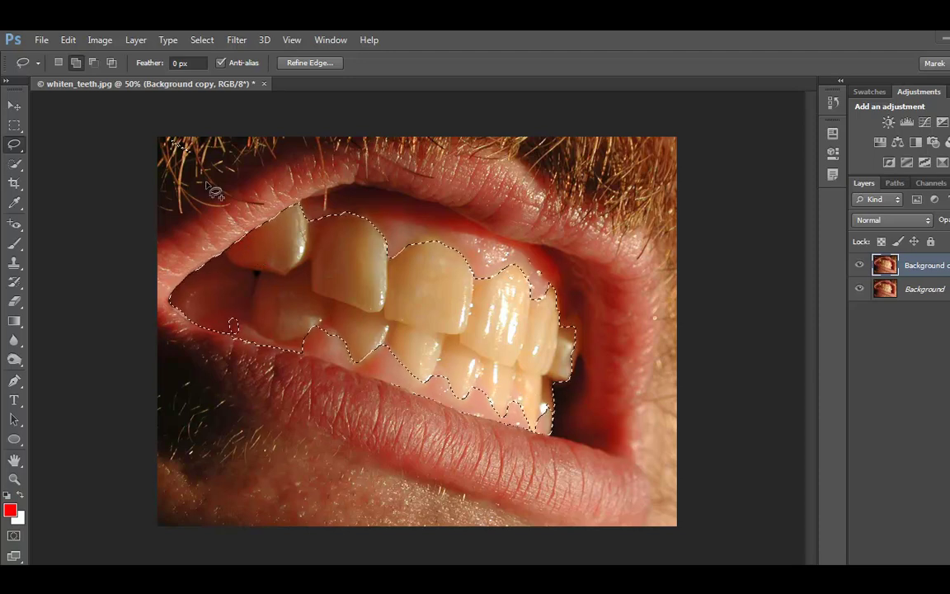
# - Cut the gums below and between teeth out, and add the last upper tooth edge
pyautogui.click(93, 63)
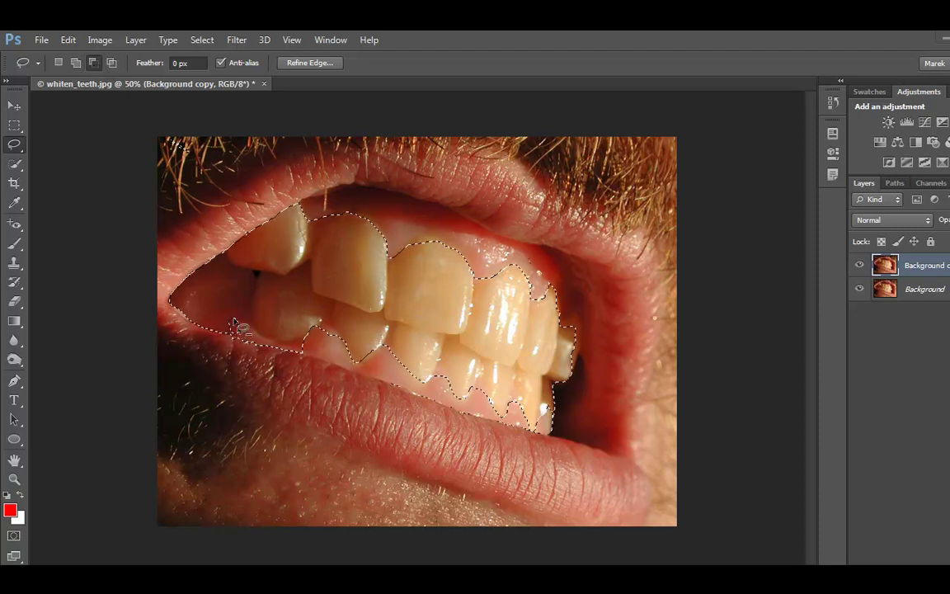
pyautogui.moveTo(207, 319)
pyautogui.mouseDown()
pyautogui.moveTo(248, 298)
pyautogui.moveTo(263, 334)
pyautogui.moveTo(309, 332)
pyautogui.moveTo(323, 365)
pyautogui.mouseUp()
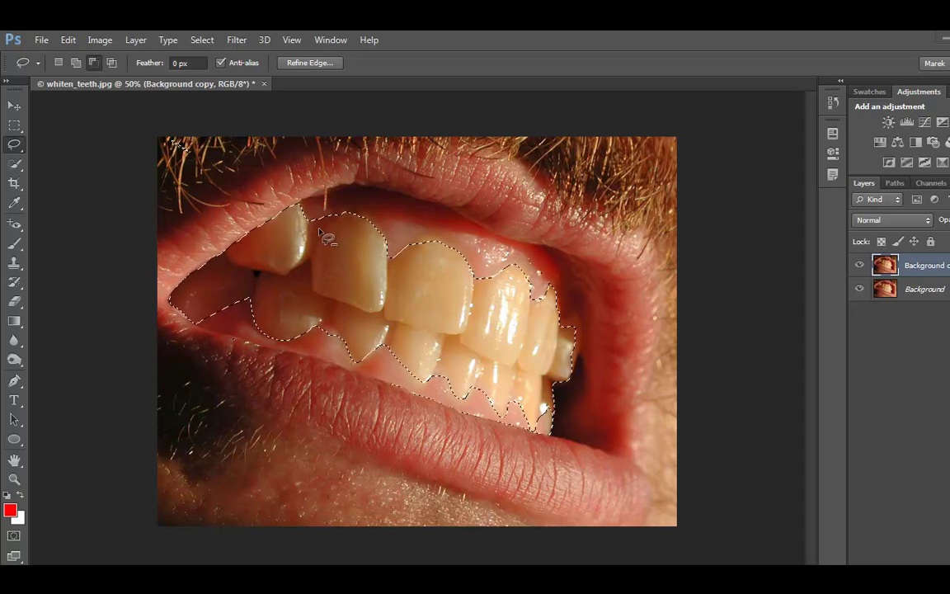
pyautogui.moveTo(311, 216)
pyautogui.mouseDown()
pyautogui.moveTo(284, 207)
pyautogui.moveTo(305, 227)
pyautogui.moveTo(313, 188)
pyautogui.mouseUp()
pyautogui.press('shift')
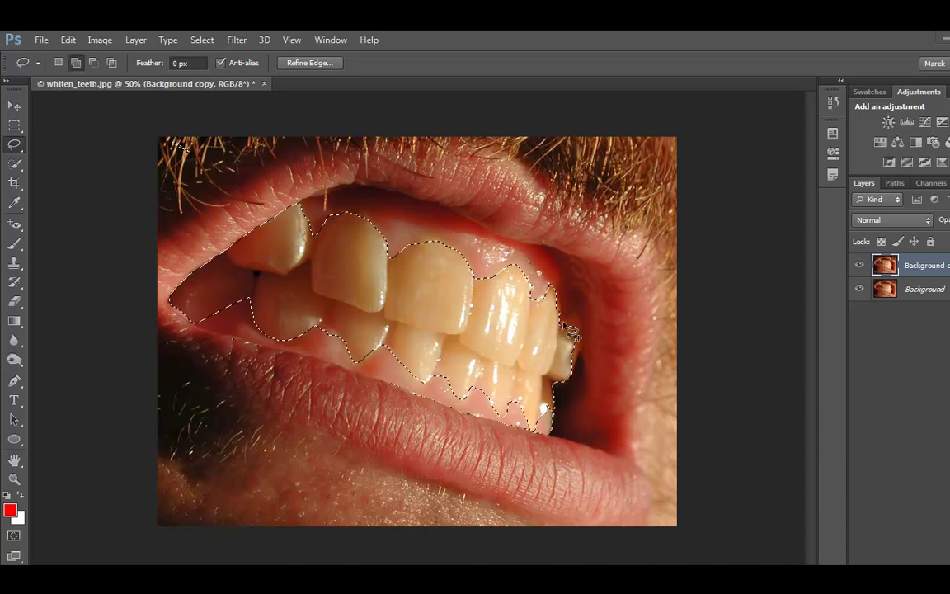
pyautogui.moveTo(573, 328)
pyautogui.mouseDown()
pyautogui.moveTo(546, 422)
pyautogui.moveTo(553, 444)
pyautogui.moveTo(561, 405)
pyautogui.mouseUp()
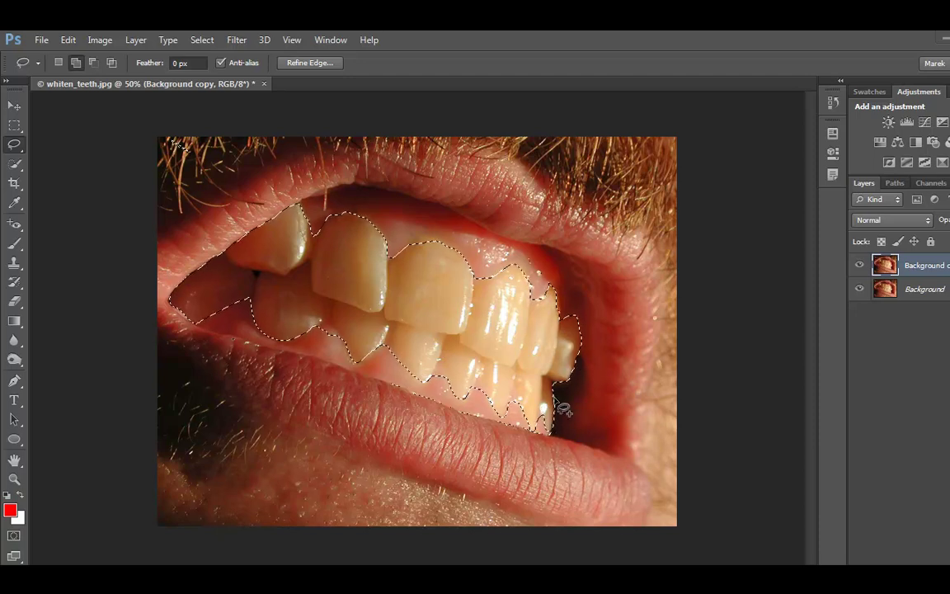
pyautogui.press('alt')
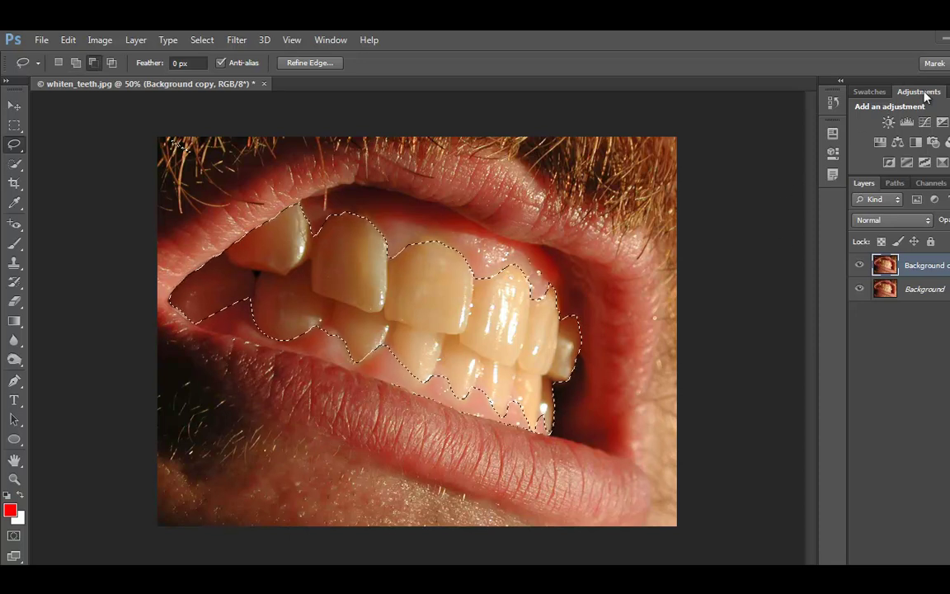
# - Add a teeth-masked Hue/Saturation layer with Yellows saturation -55 and lightness +36
pyautogui.click(881, 143)
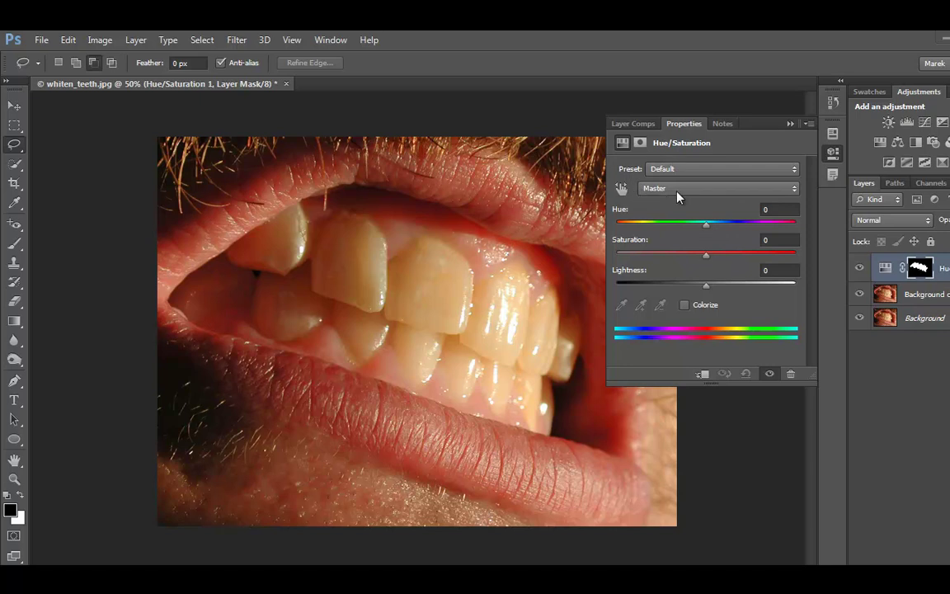
pyautogui.click(795, 189)
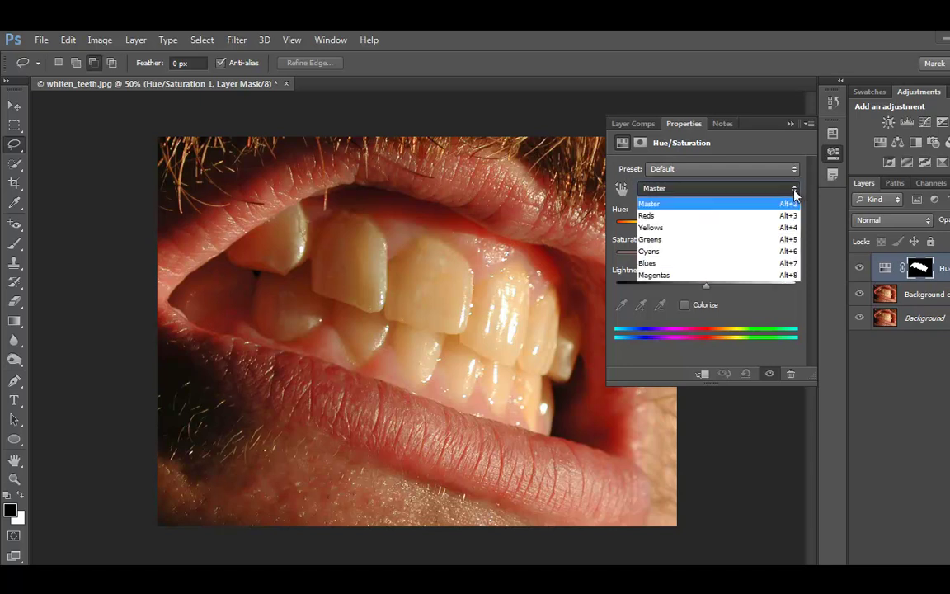
pyautogui.click(663, 229)
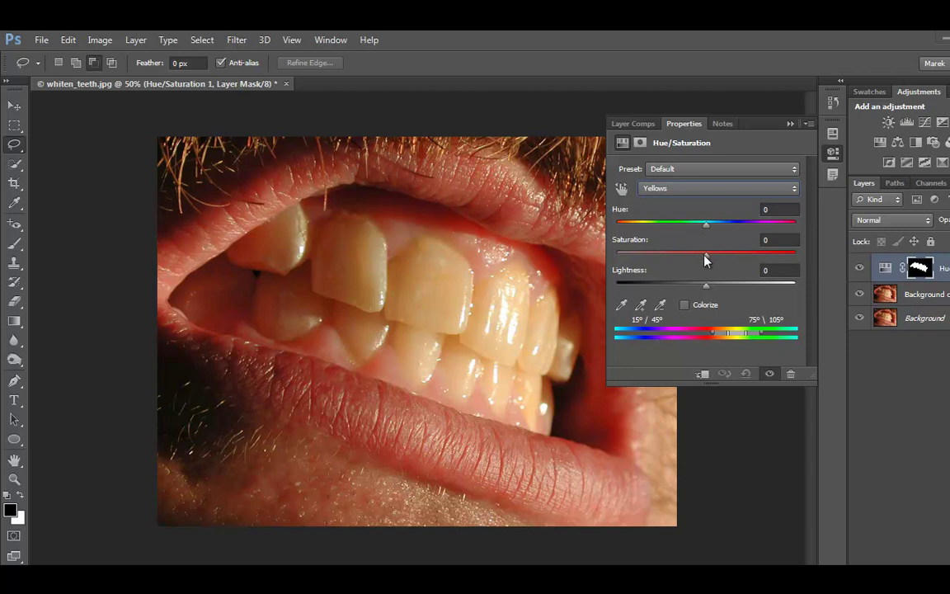
pyautogui.moveTo(705, 261); pyautogui.dragTo(642, 260)
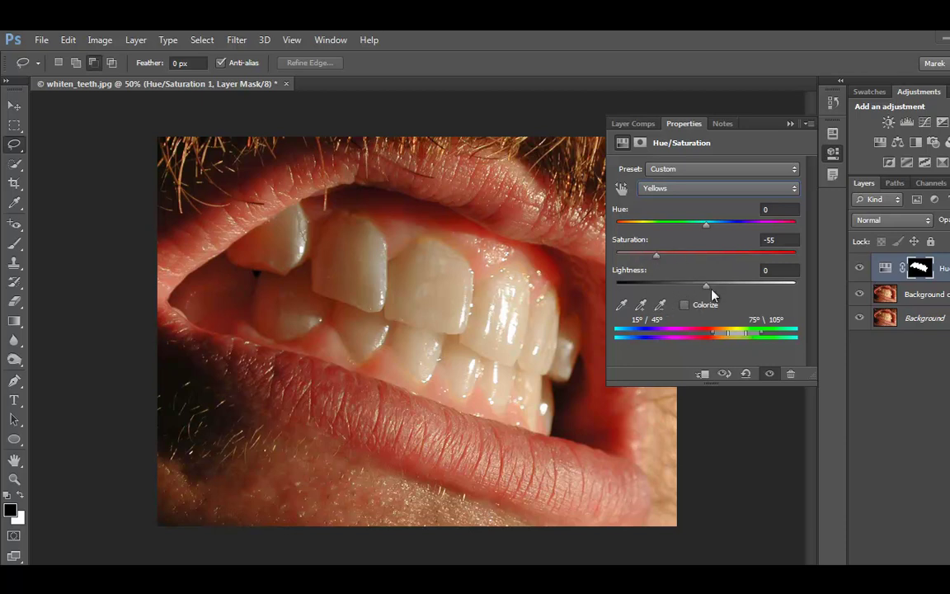
pyautogui.moveTo(707, 291); pyautogui.dragTo(740, 294)
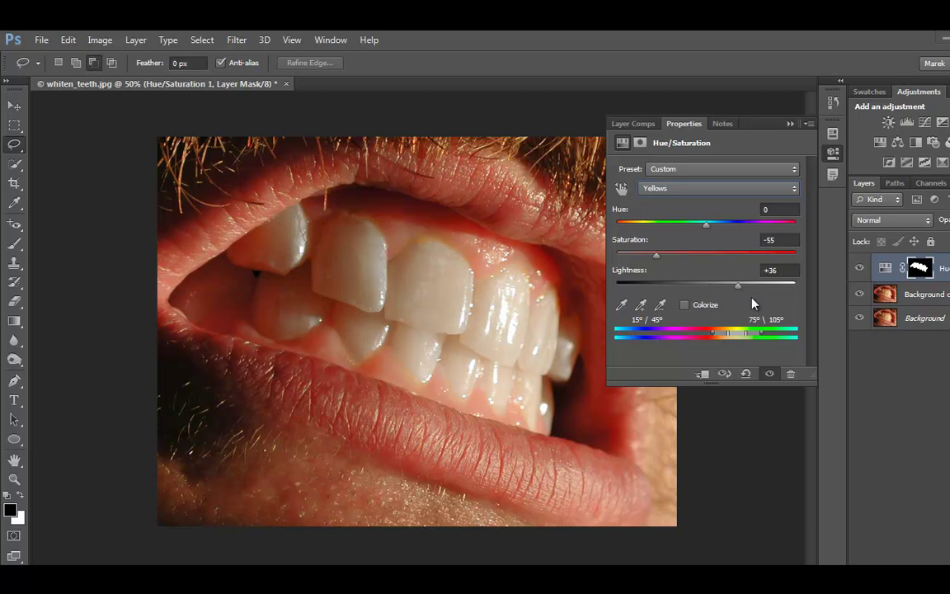
pyautogui.click(789, 124)
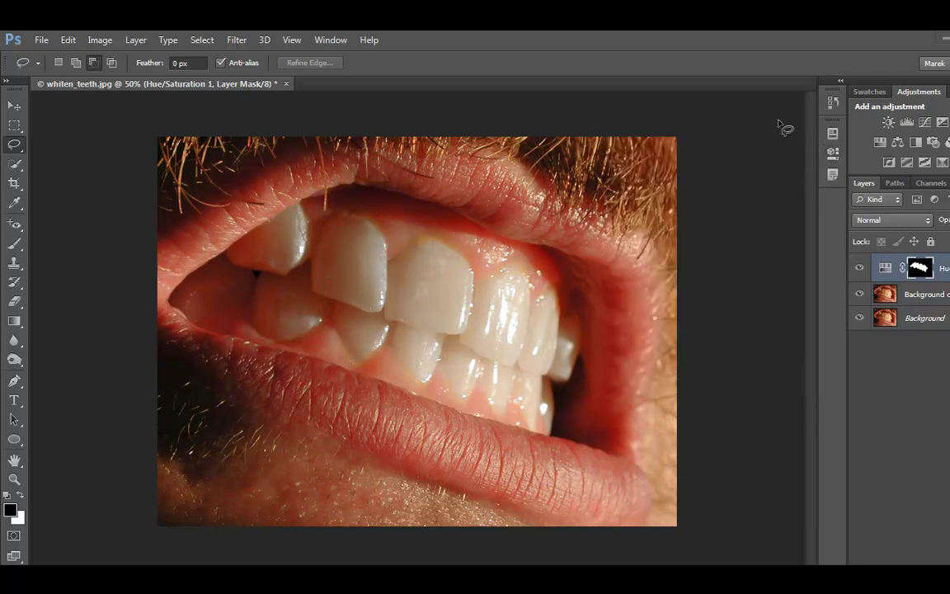
# - Clip the Hue/Saturation layer to Background copy, compare before and after, then select Background copy
pyautogui.keyDown('alt'); pyautogui.click(949, 281); pyautogui.keyUp('alt')
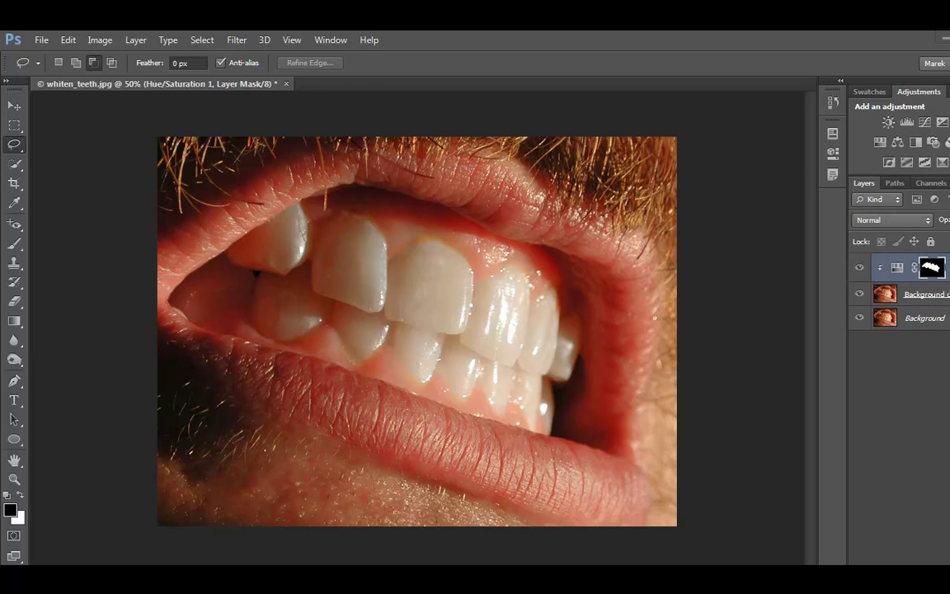
pyautogui.click(860, 295)
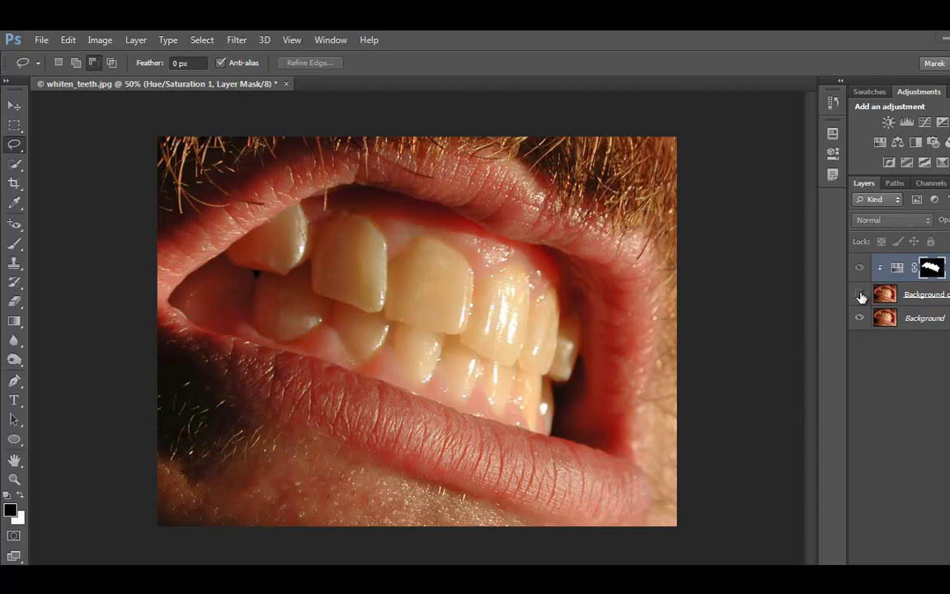
pyautogui.click(861, 294)
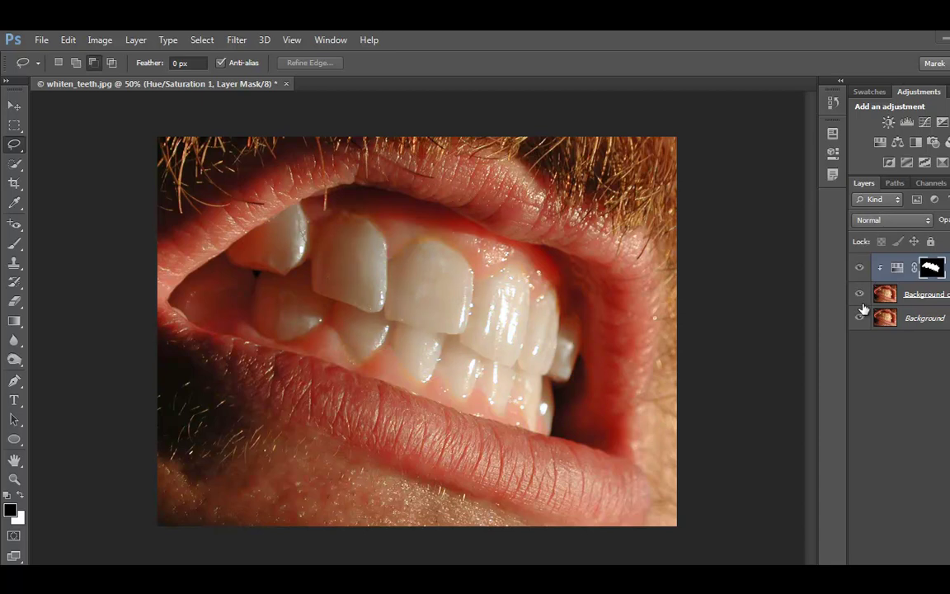
pyautogui.click(927, 294)
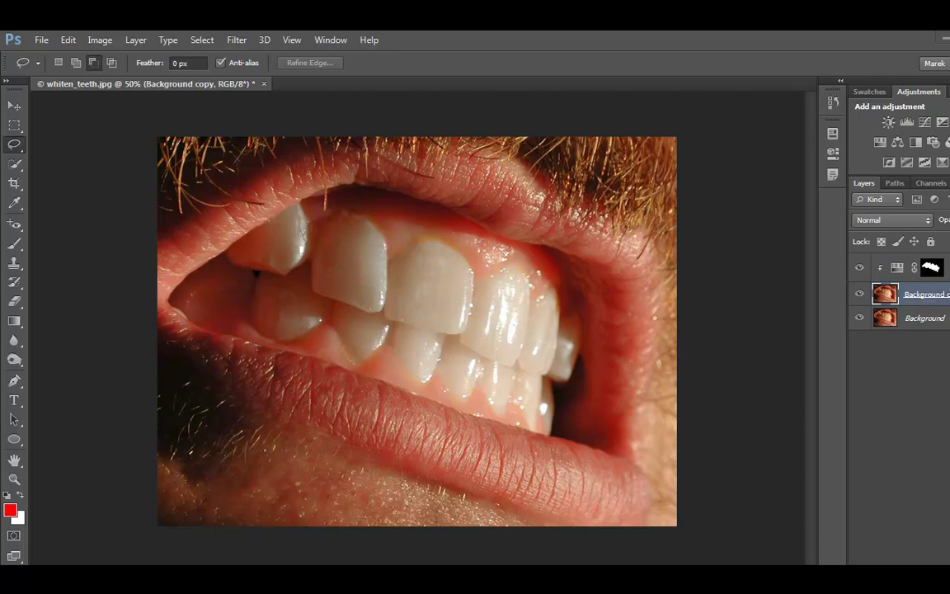